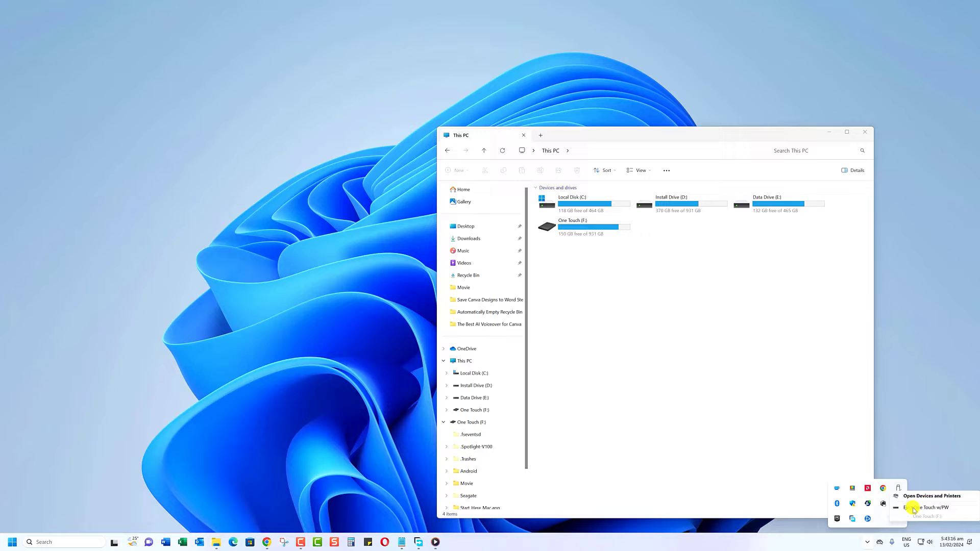
Eject the One Touch w/PW drive from the Safely Remove Hardware tray icon.
left_click(914, 507)
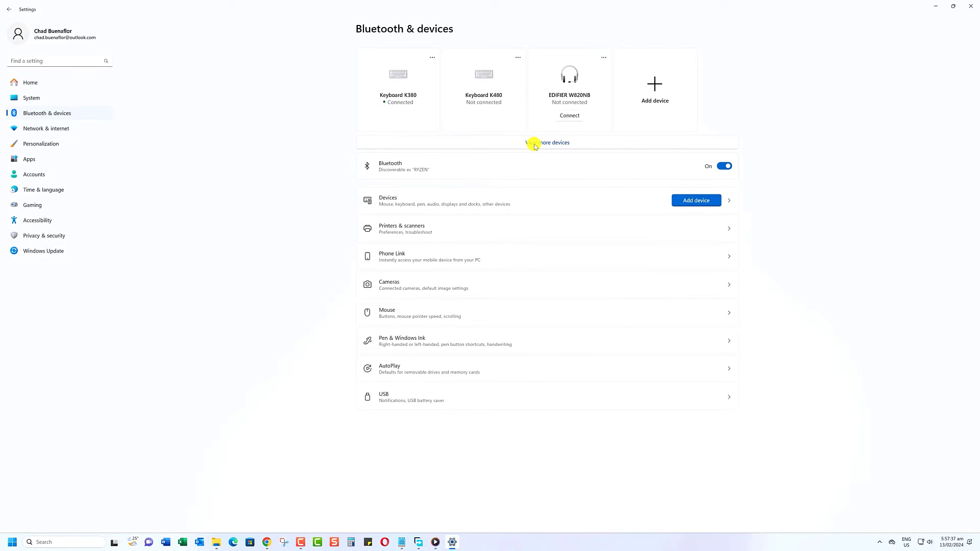
Expand the Devices list to find One Touch w/PW under Other devices with a driver error.
left_click(534, 144)
scroll(522, 307, "down", 5)
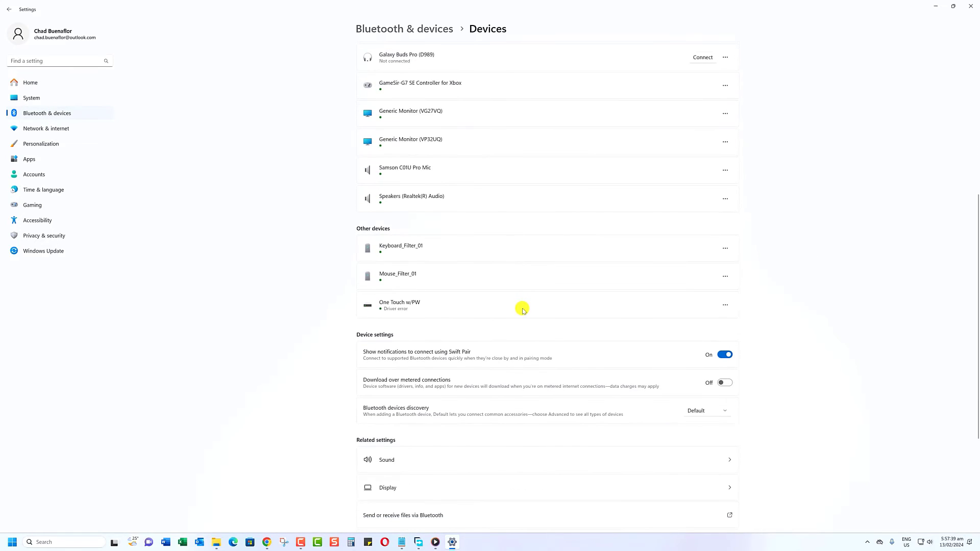